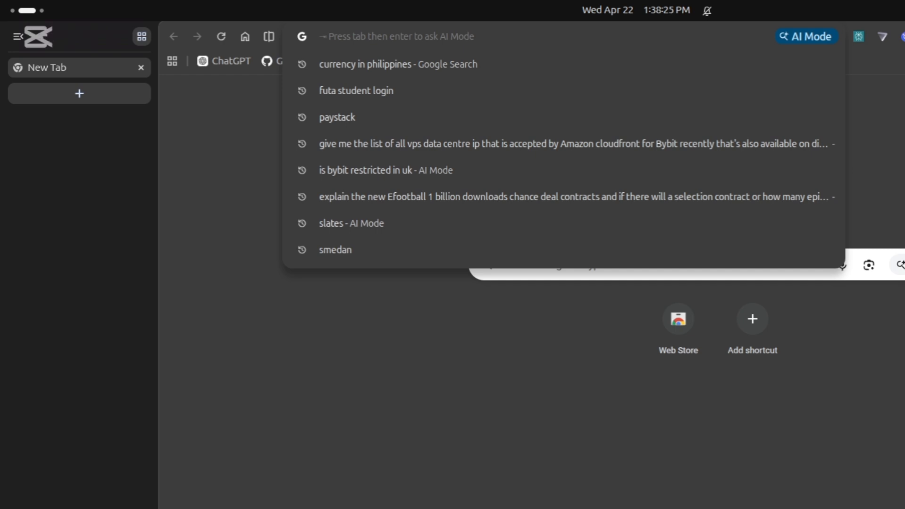
# - Clear the address bar and load testnet.bybit.com in Chrome
pyautogui.write('B')
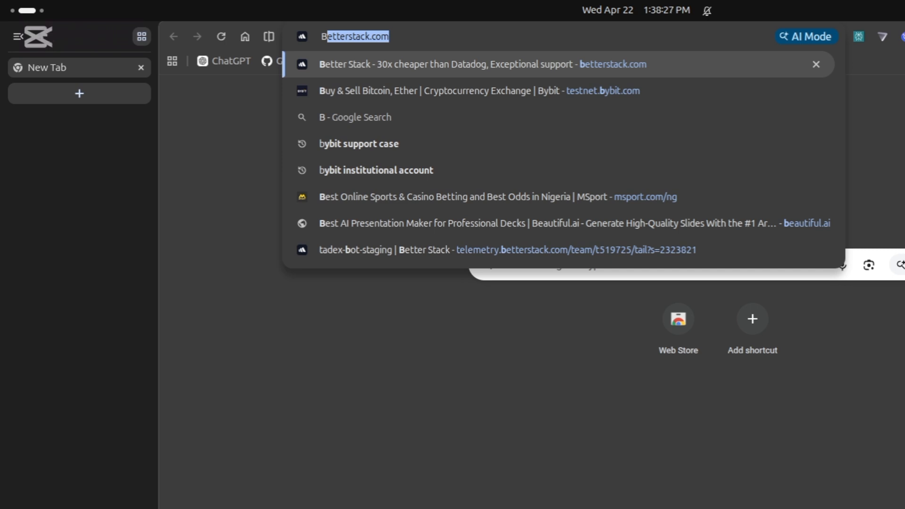
pyautogui.press('Delete')
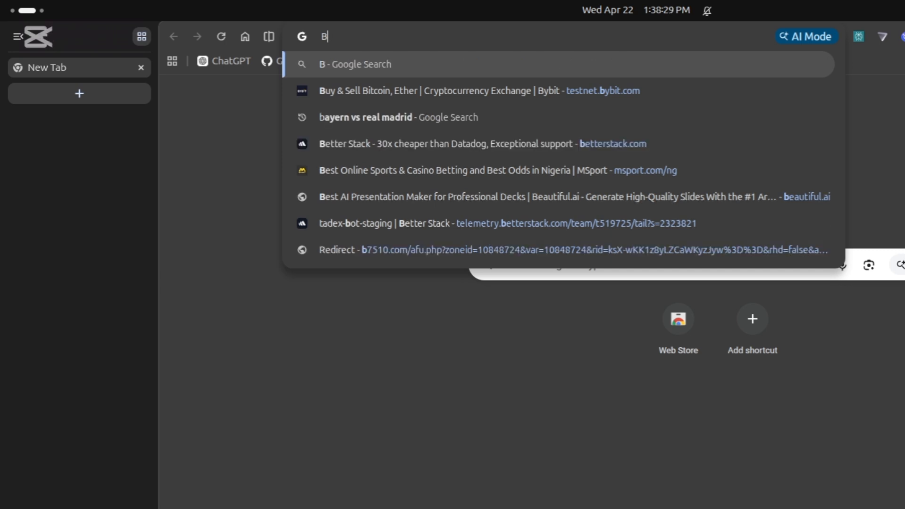
pyautogui.press('BackSpace')
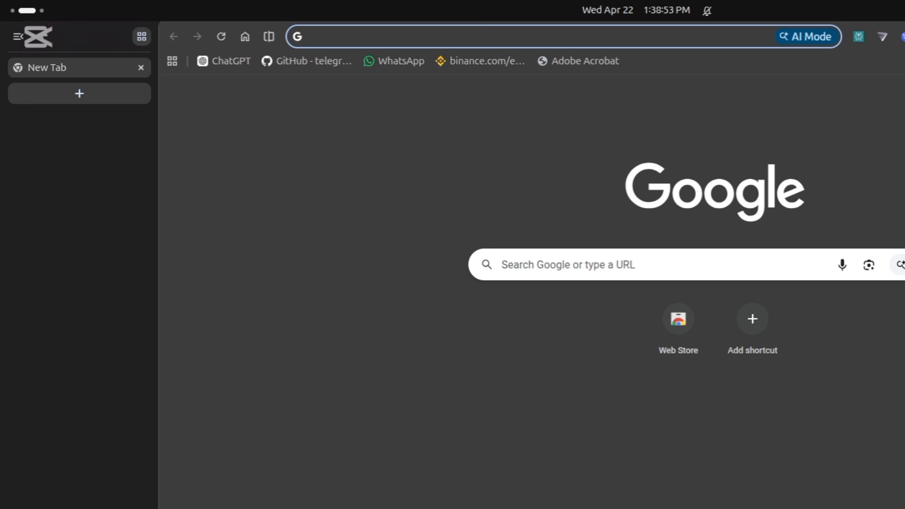
pyautogui.write('t')
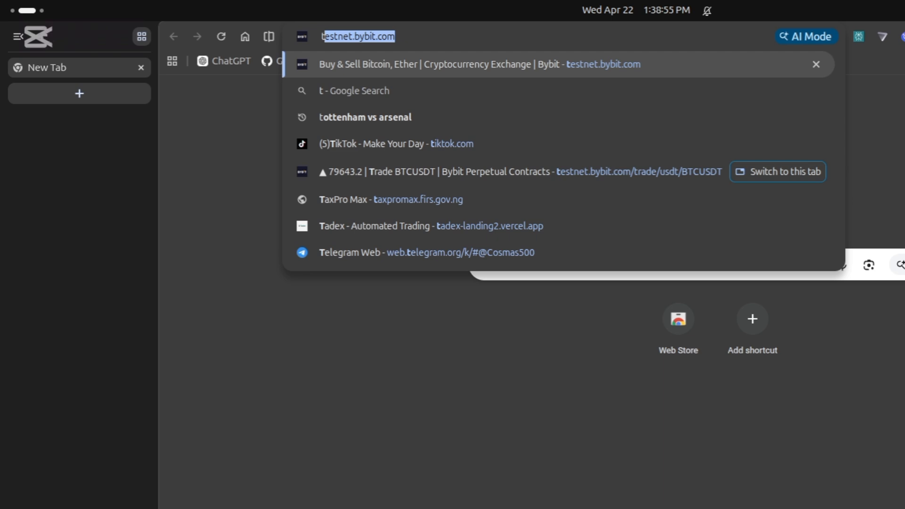
pyautogui.write('e')
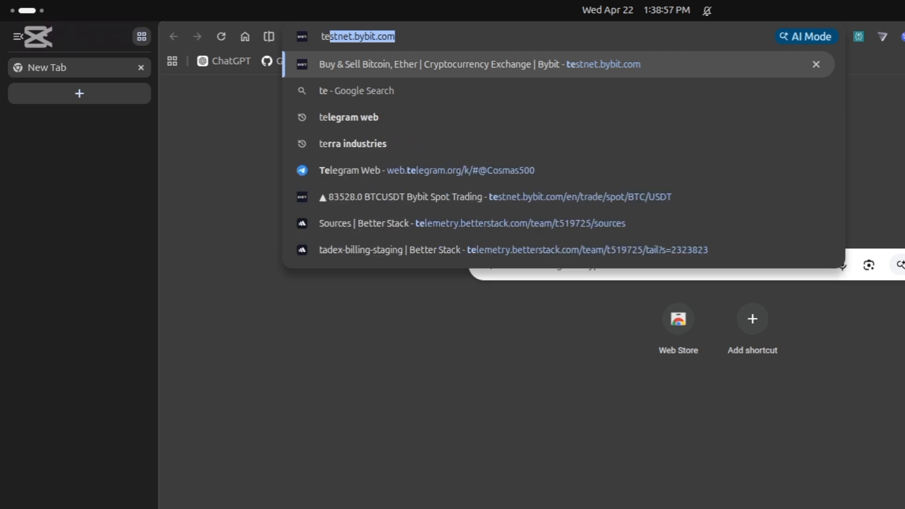
pyautogui.write('st')
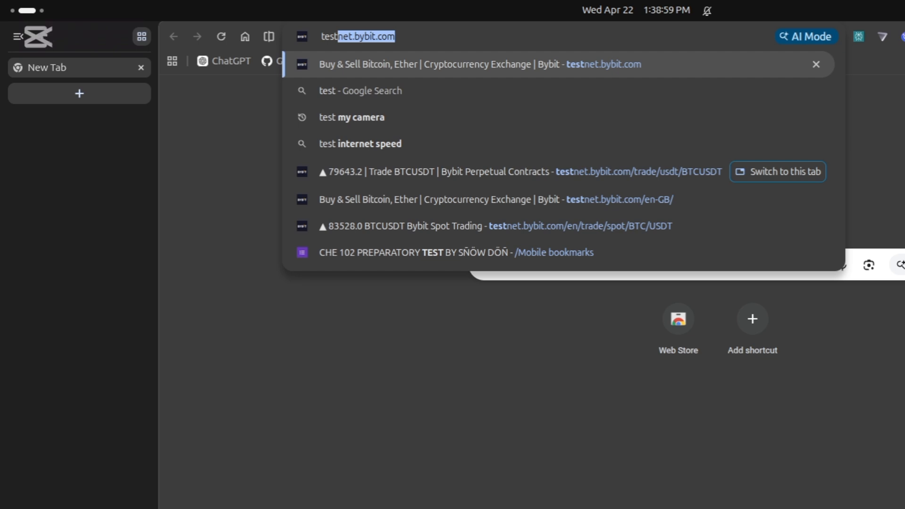
pyautogui.write('net')
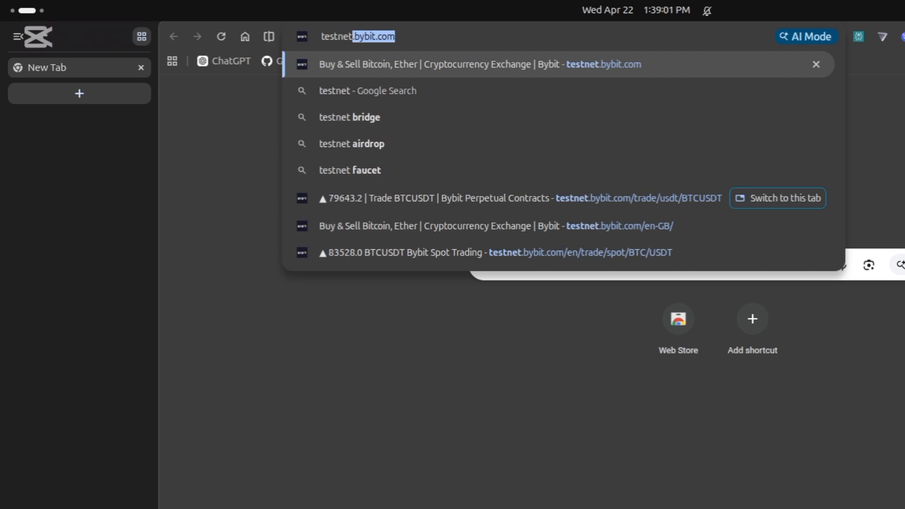
pyautogui.write('.')
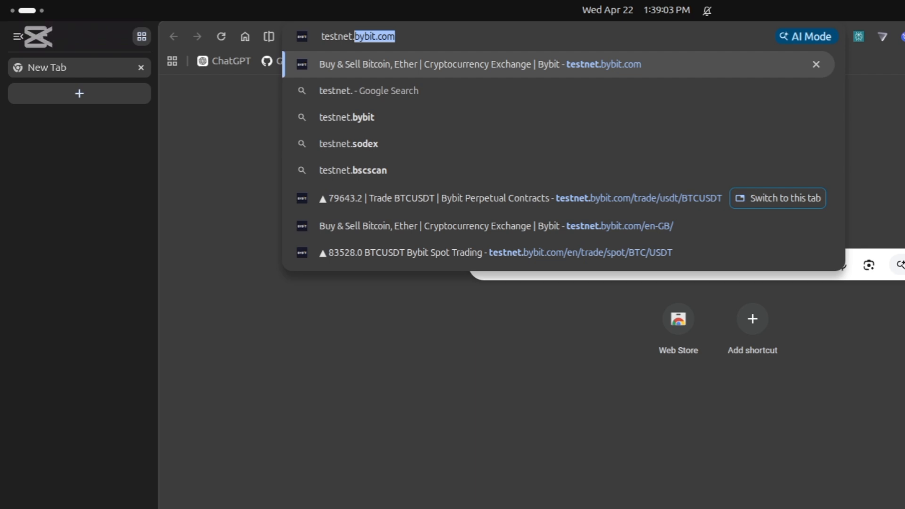
pyautogui.write('byb')
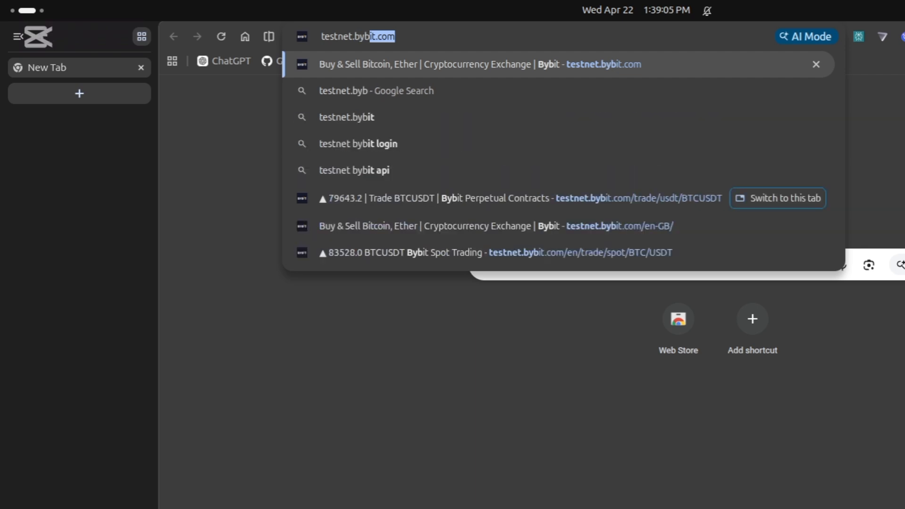
pyautogui.write('it.')
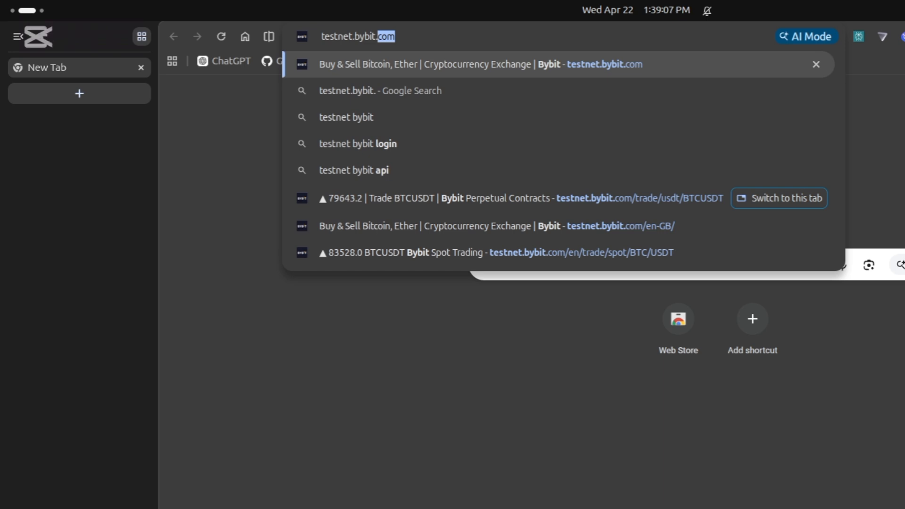
pyautogui.write('com')
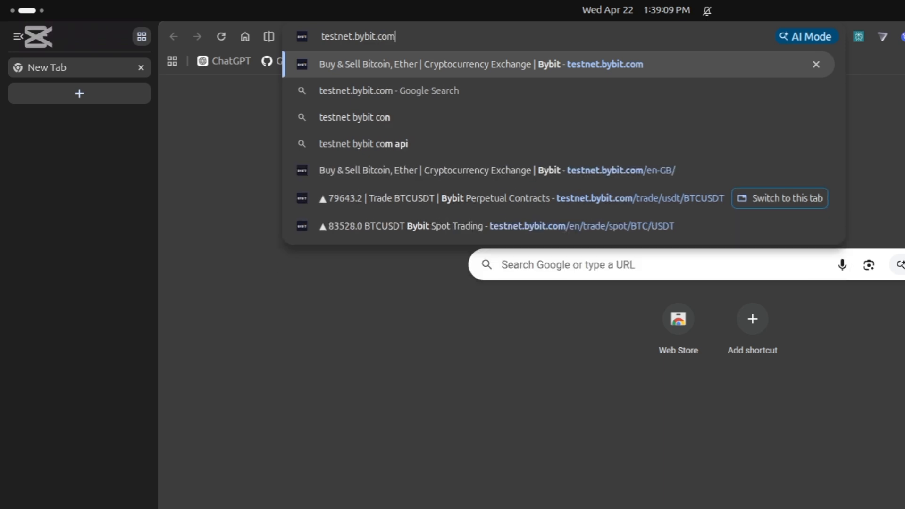
pyautogui.press('Return')
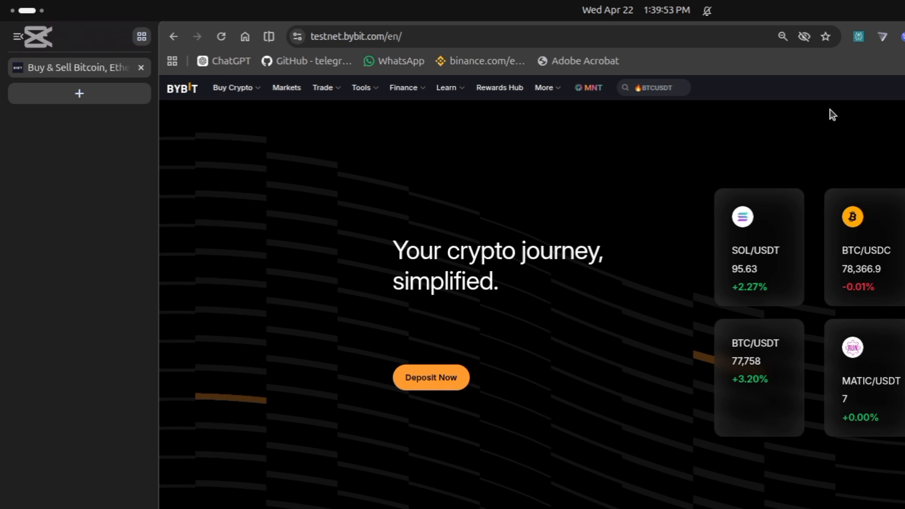
pyautogui.scroll(-8, 718, 300)
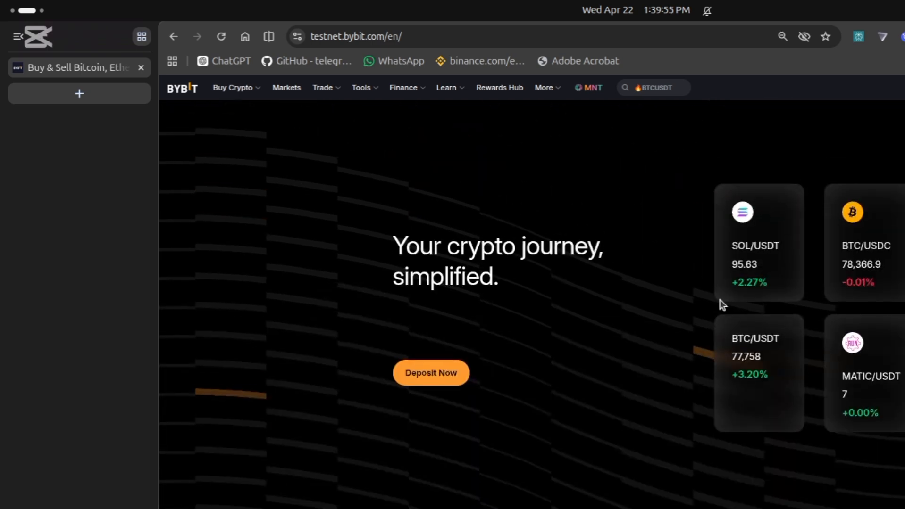
pyautogui.scroll(10, 723, 304)
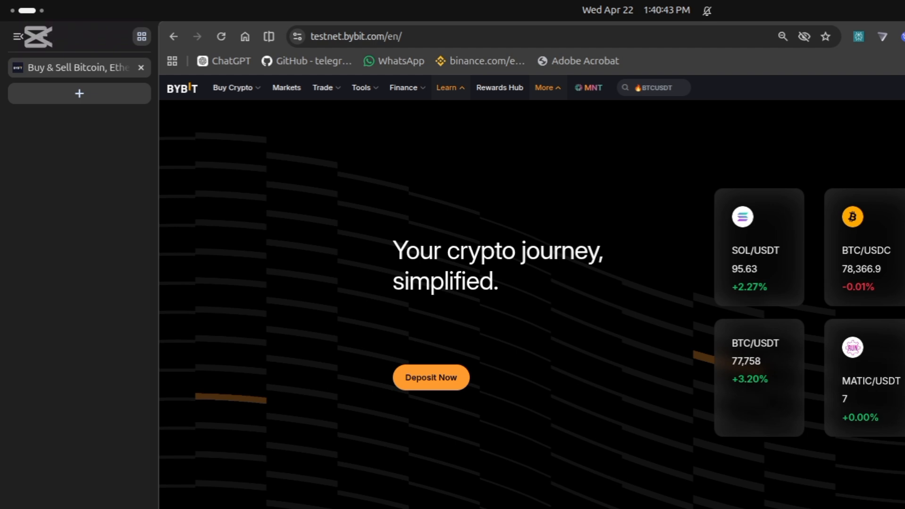
# - Reload to show the API Management page with the existing HMAC key
pyautogui.hotkey('ctrl', 'r')
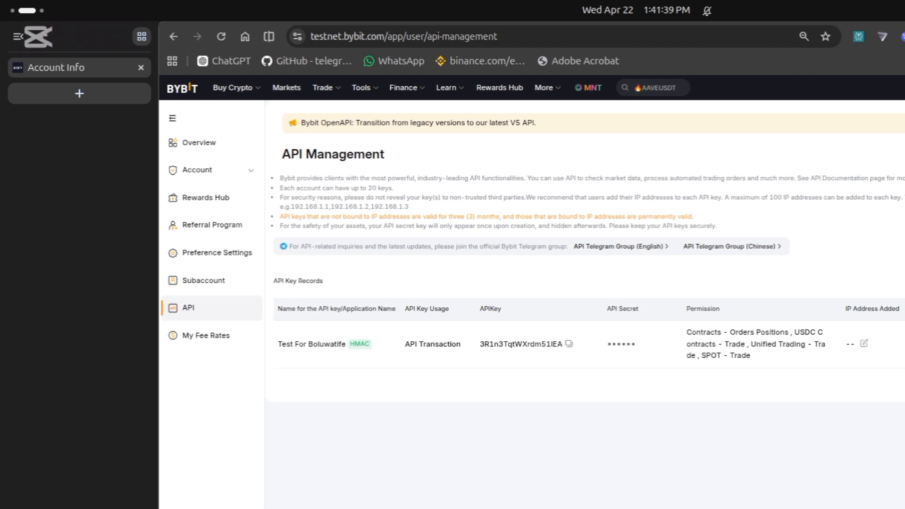
# - Start a new API key using the System-generated API Keys option
pyautogui.click(904, 154)
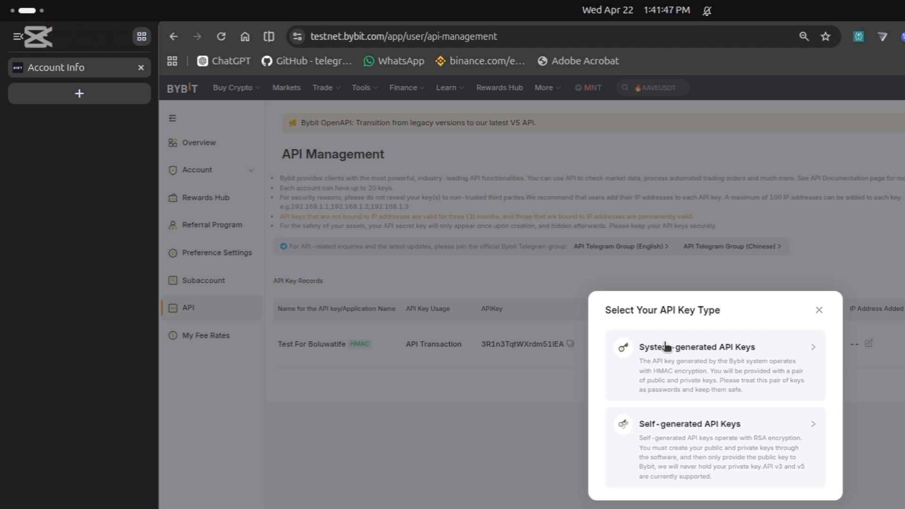
pyautogui.click(719, 347)
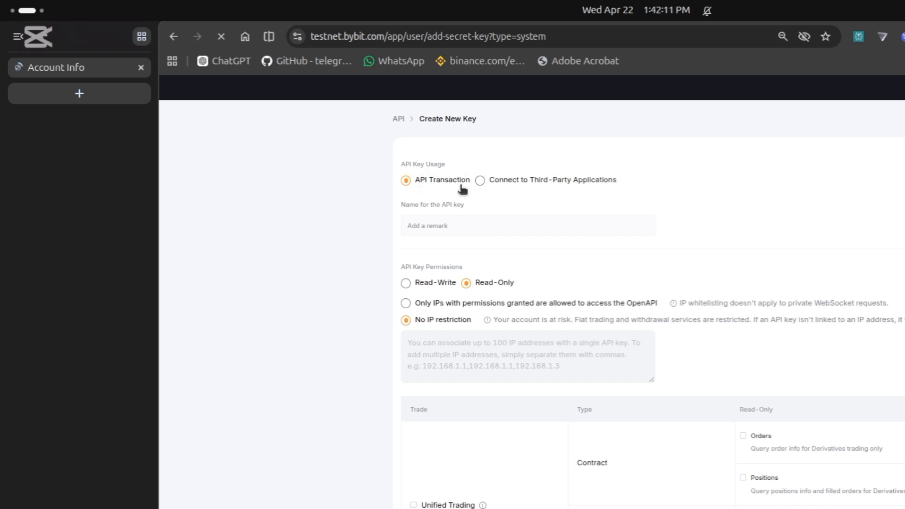
pyautogui.click(424, 221)
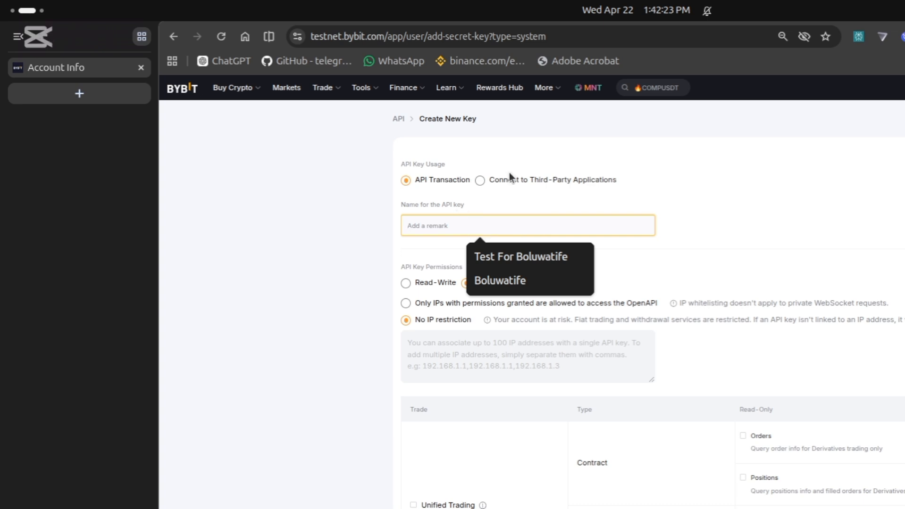
pyautogui.write('test')
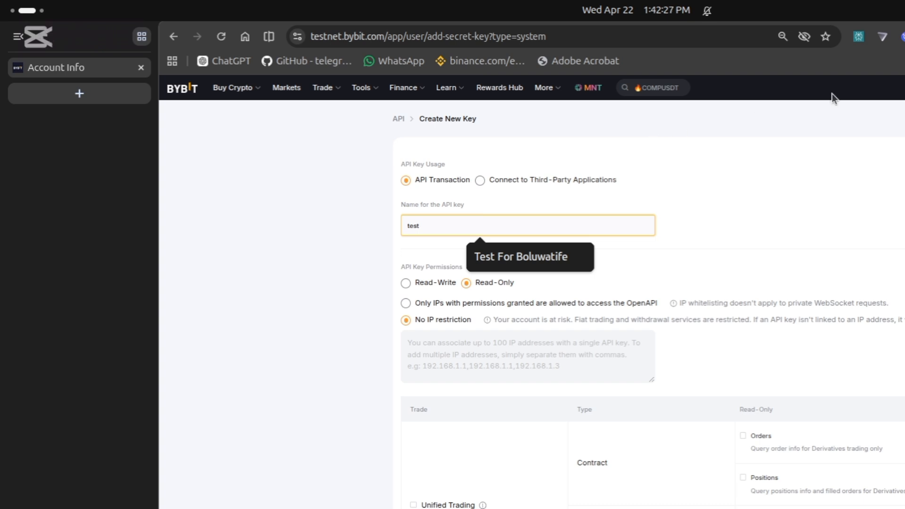
pyautogui.click(777, 236)
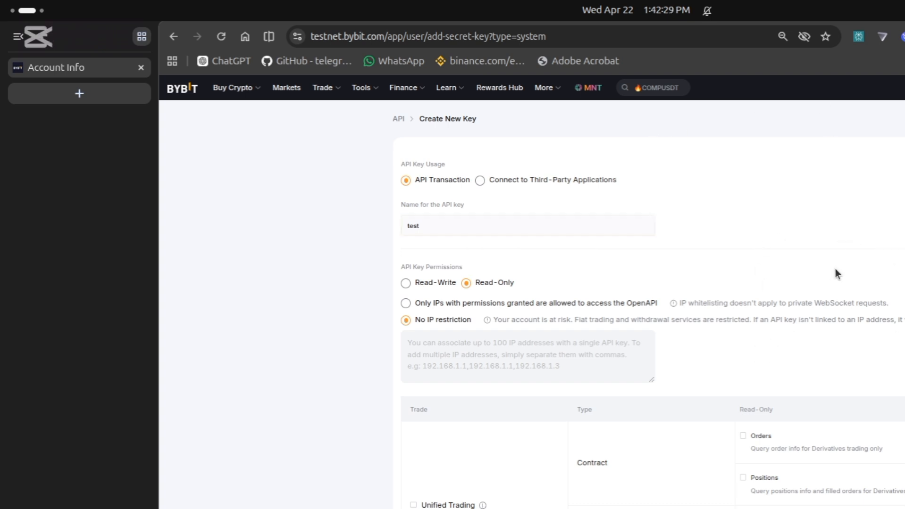
pyautogui.click(554, 221)
pyautogui.click(441, 284)
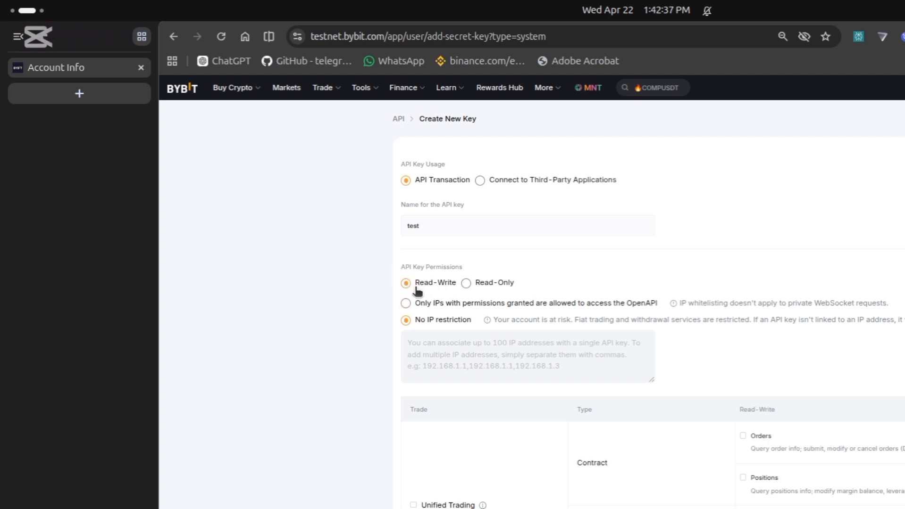
pyautogui.scroll(-3, 455, 294)
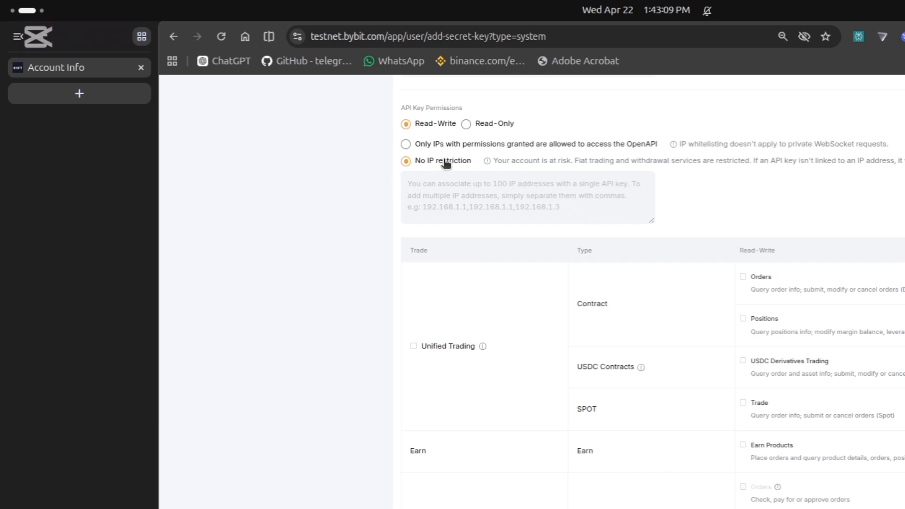
pyautogui.scroll(-2, 746, 239)
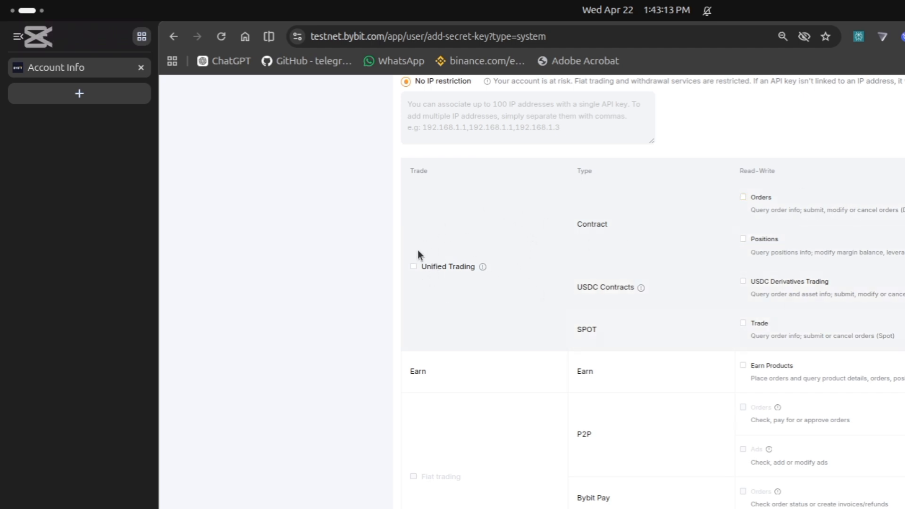
# - Tick Unified Trading for Orders, Positions, USDC Derivatives Trading and Spot Trade, then review the permission rows
pyautogui.click(416, 267)
pyautogui.scroll(-5, 763, 233)
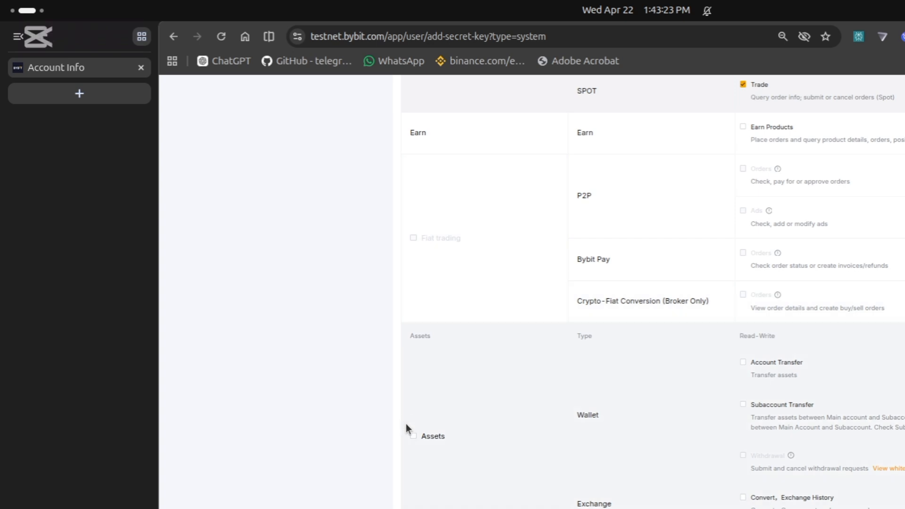
pyautogui.scroll(-2, 406, 427)
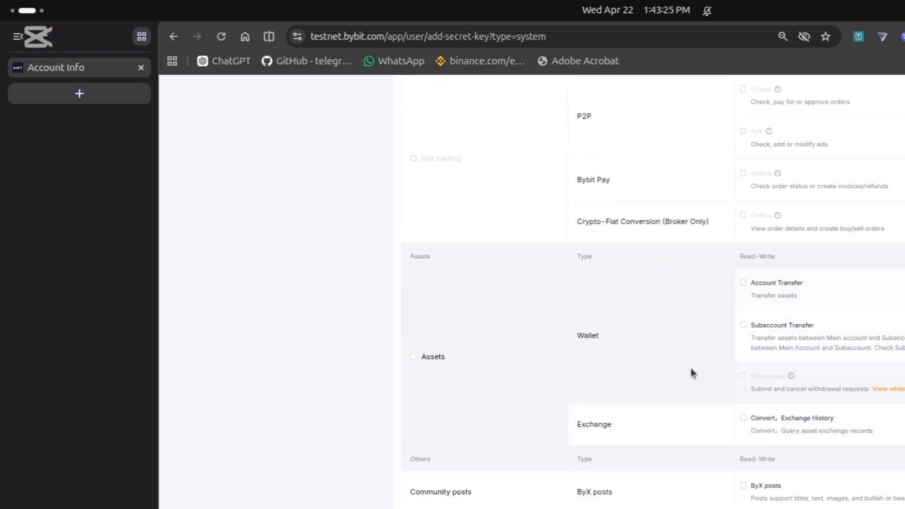
pyautogui.scroll(8, 767, 324)
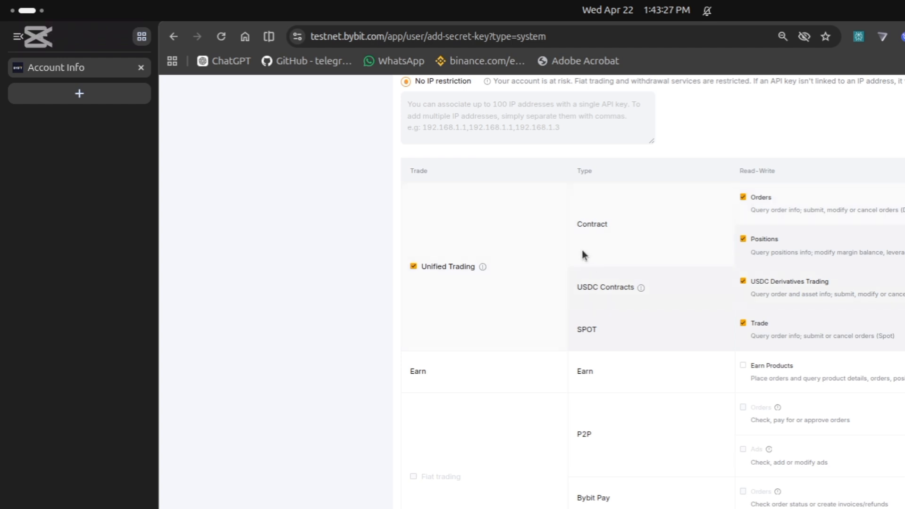
pyautogui.scroll(-4, 656, 407)
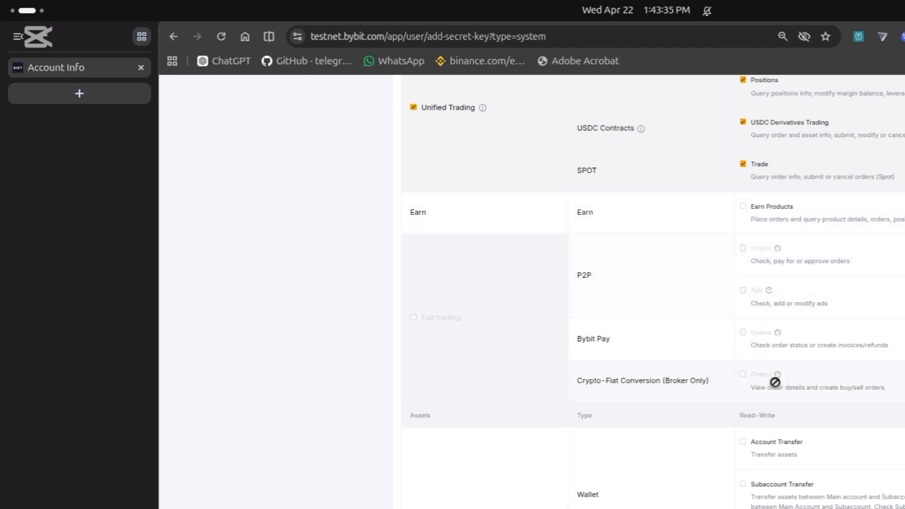
pyautogui.scroll(-3, 782, 401)
pyautogui.scroll(-3, 790, 418)
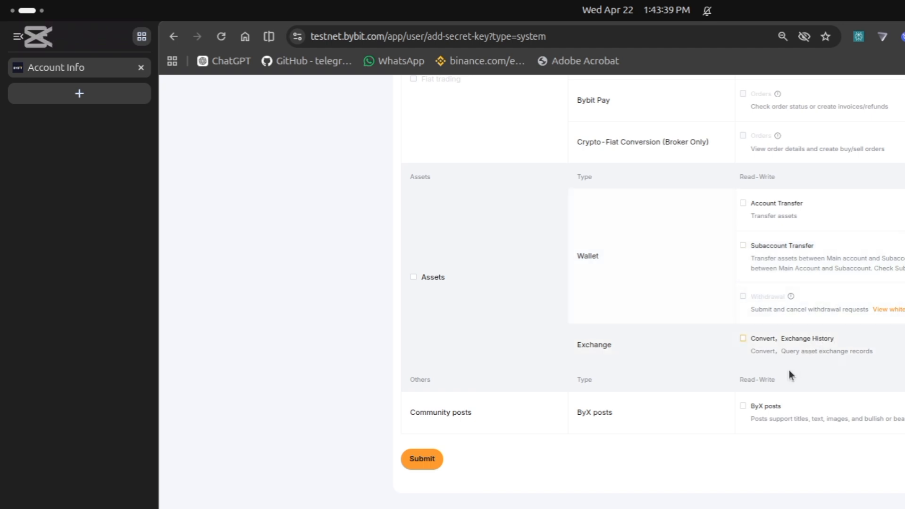
pyautogui.scroll(10, 583, 283)
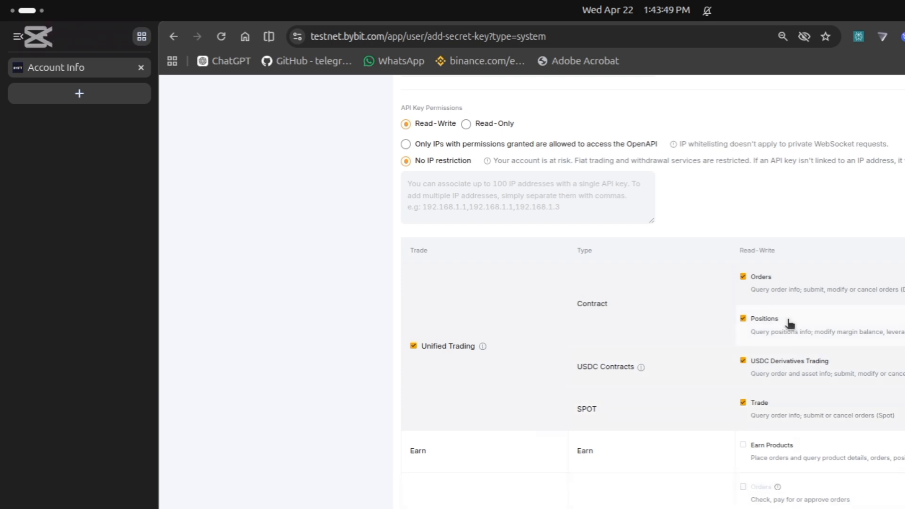
pyautogui.scroll(-5, 693, 328)
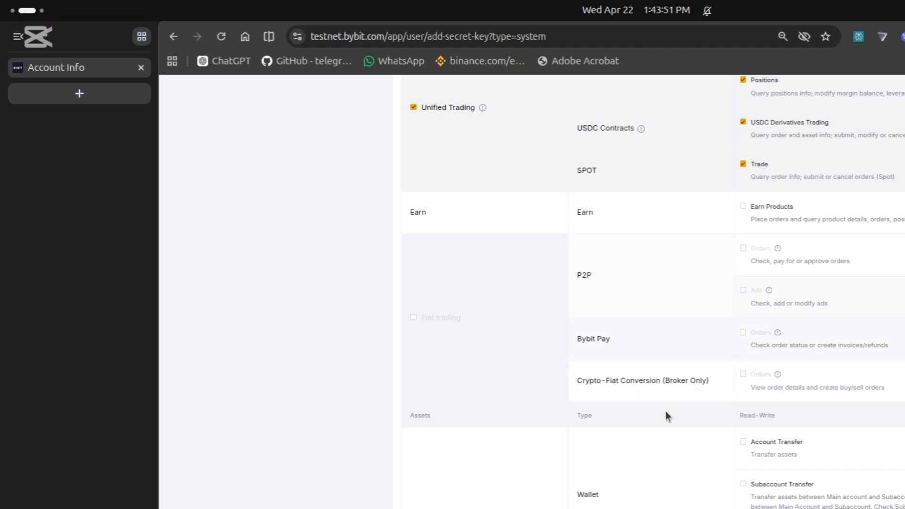
pyautogui.scroll(-3, 666, 414)
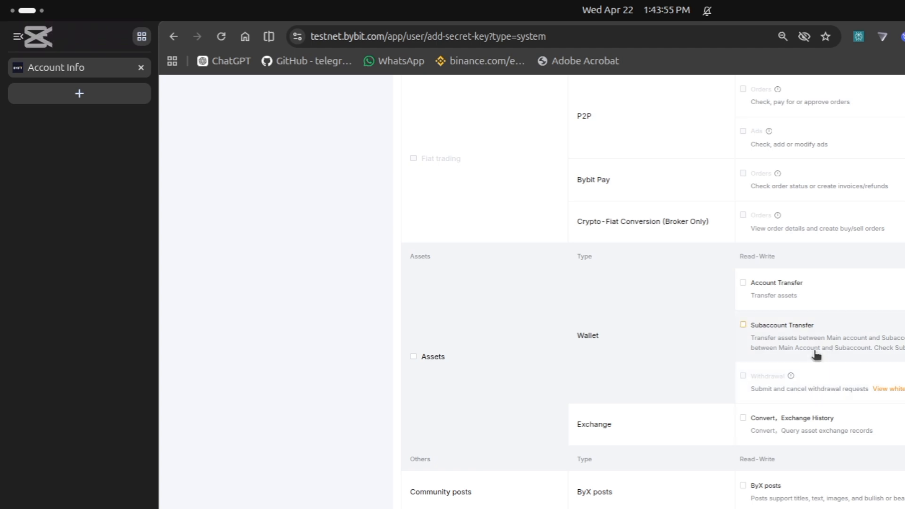
pyautogui.scroll(5, 802, 325)
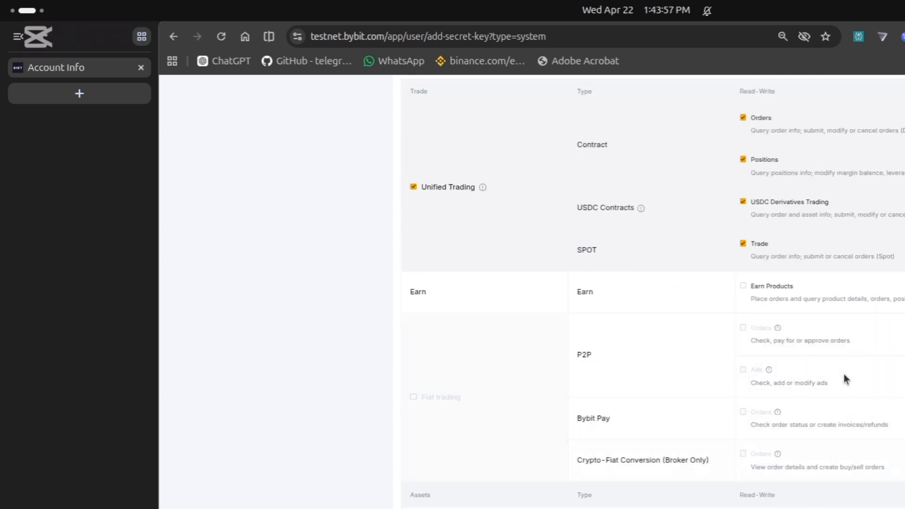
pyautogui.scroll(-5, 843, 378)
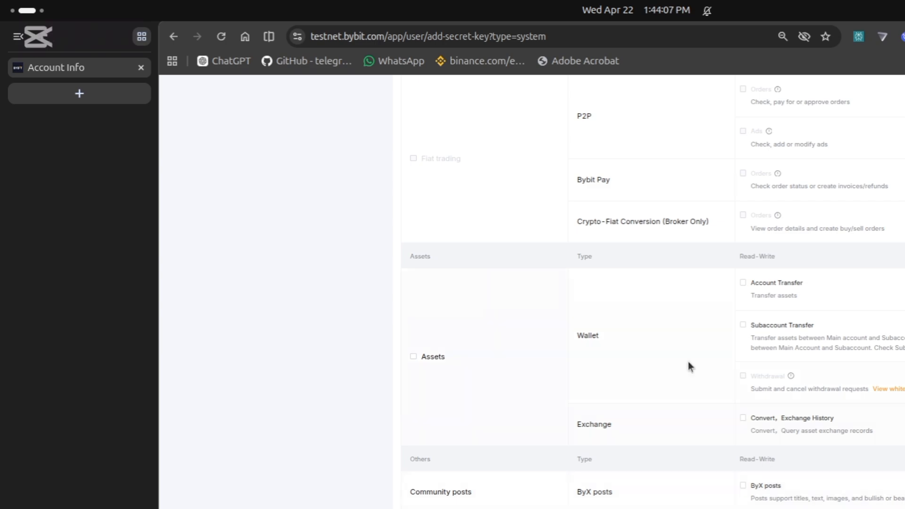
# - Scroll the new-key form to the Submit button at the bottom
pyautogui.scroll(-3, 749, 264)
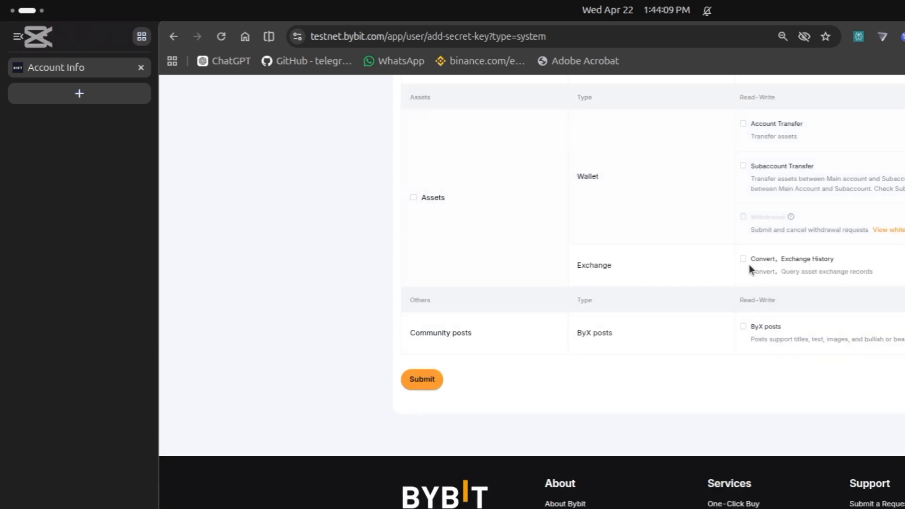
pyautogui.scroll(6, 715, 267)
pyautogui.scroll(8, 707, 264)
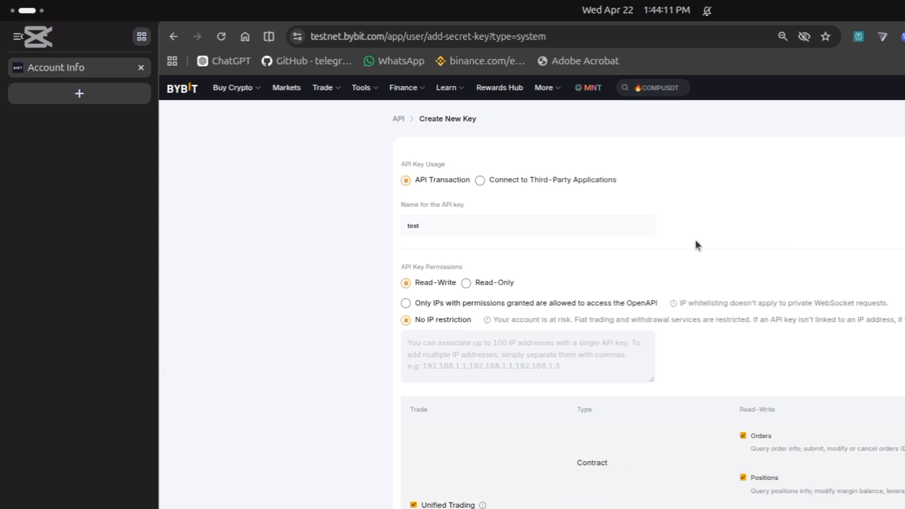
pyautogui.scroll(-8, 695, 240)
pyautogui.scroll(-8, 689, 250)
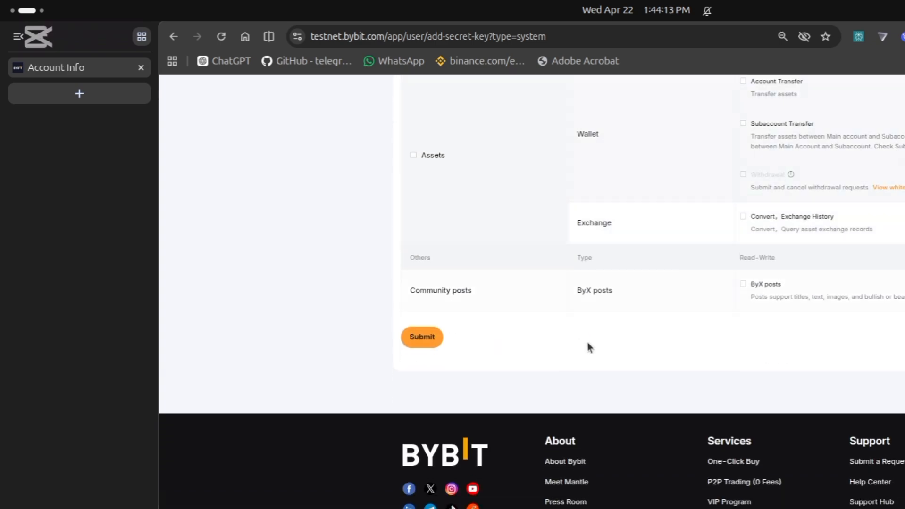
pyautogui.scroll(3, 566, 321)
pyautogui.scroll(10, 552, 295)
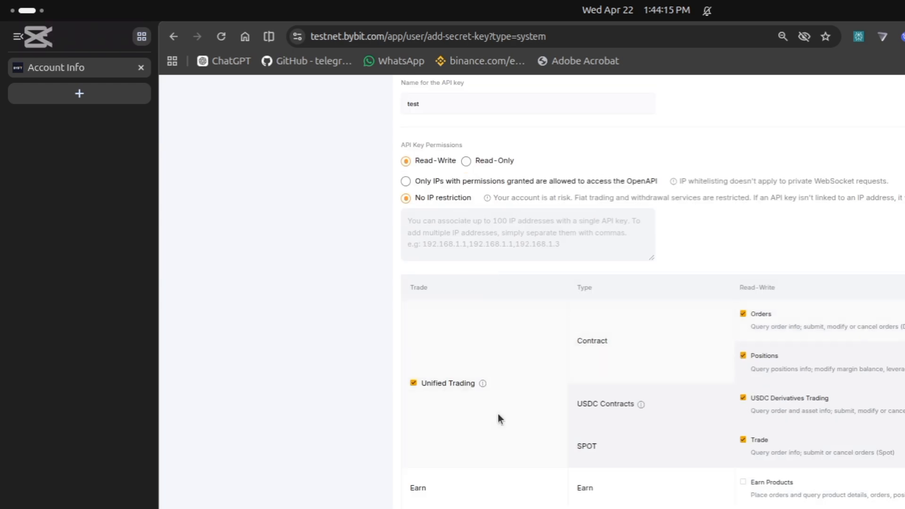
pyautogui.scroll(-2, 498, 414)
pyautogui.scroll(-10, 566, 448)
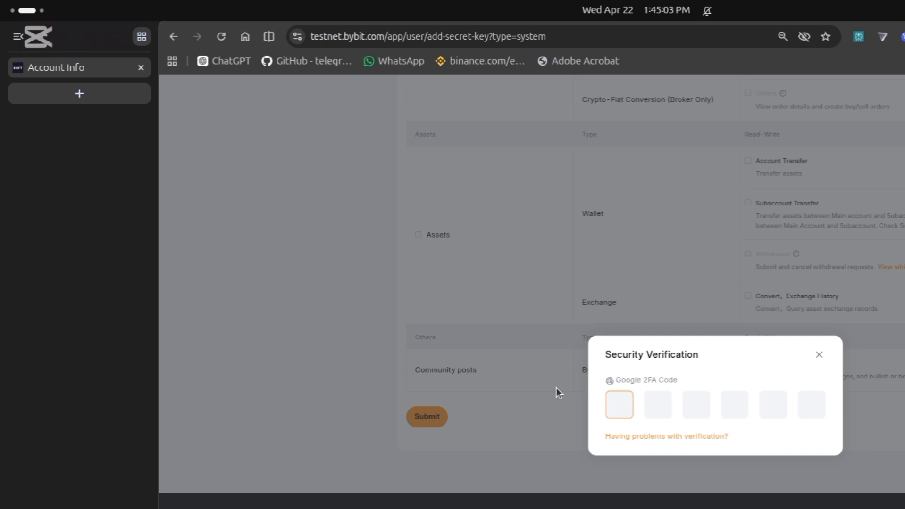
# - Enter the six-digit Google Authenticator code in the Security Verification boxes
pyautogui.write('273')
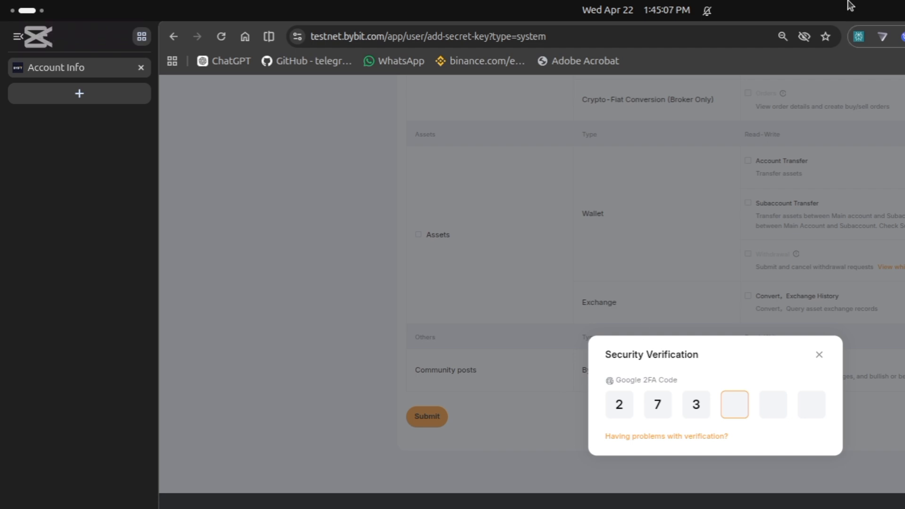
pyautogui.write('345')
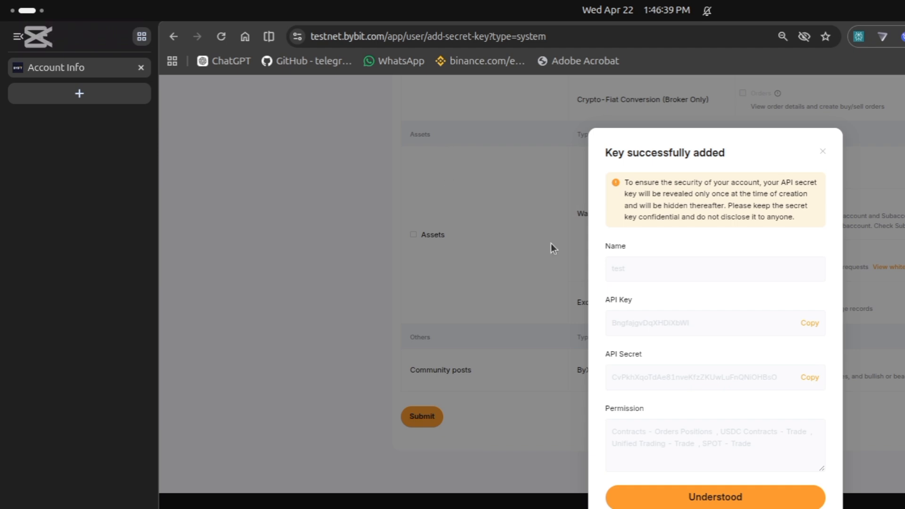
# - Acknowledge the 'Key successfully added' details with Understood
pyautogui.click(734, 503)
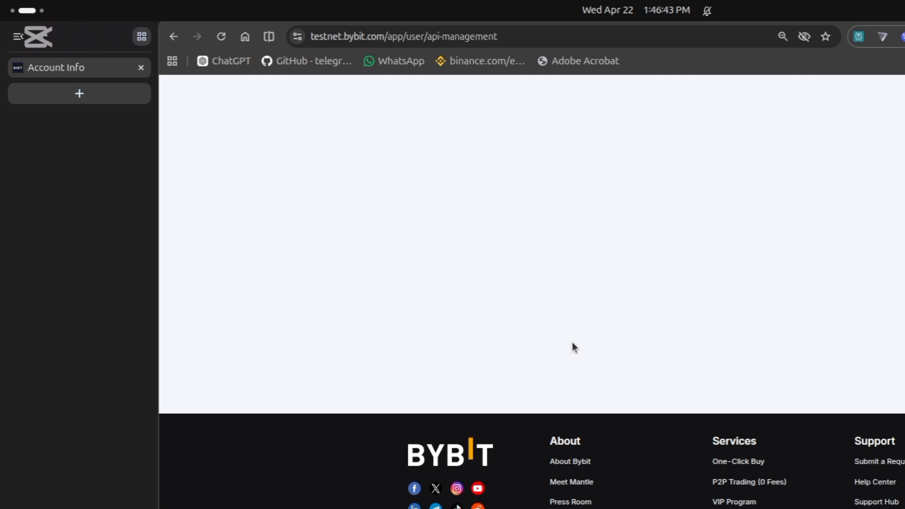